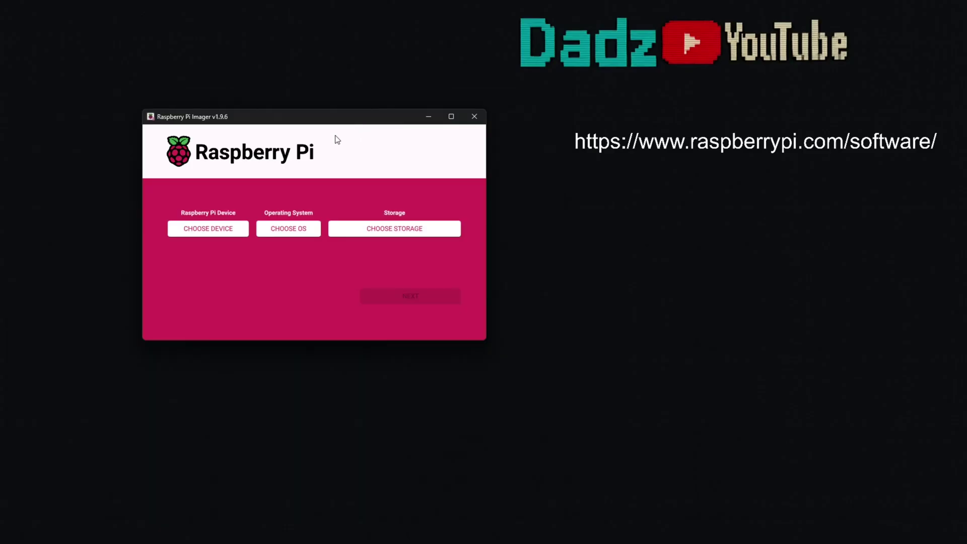
Step: Choose Raspberry Pi 3 as the target device for the image
click(214, 230)
scroll(302, 272, down, 2)
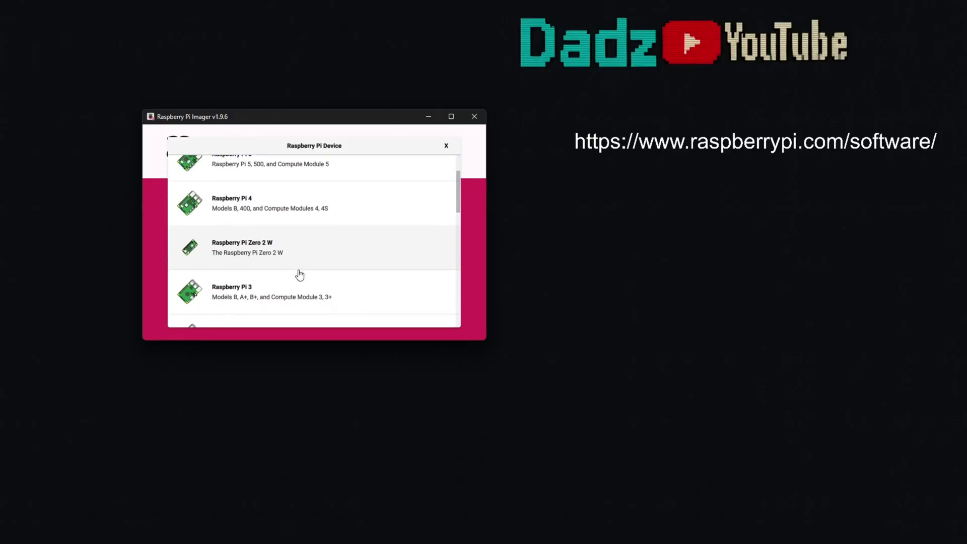
scroll(287, 302, down, 1)
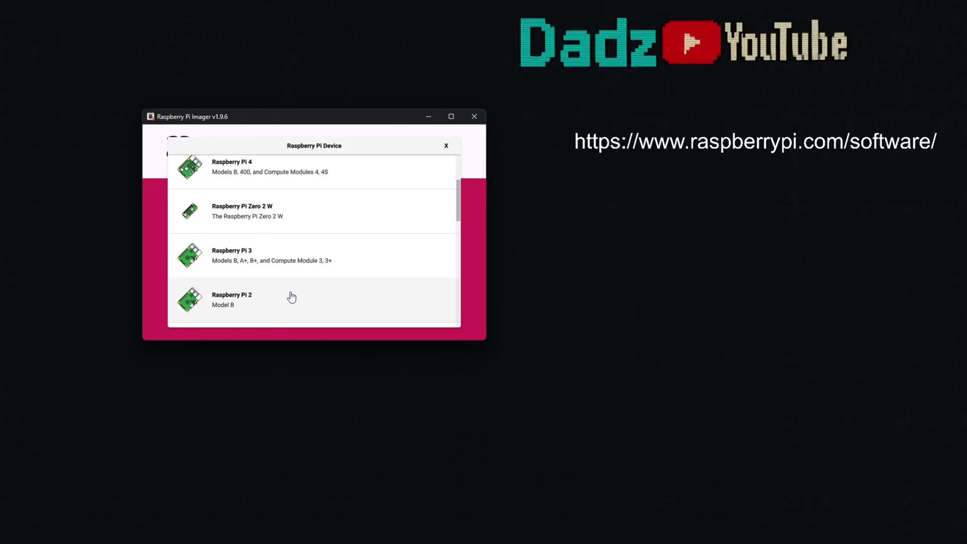
click(233, 272)
Step: Select Raspberry Pi OS (32-bit) as the operating system and the 31.0 GB Generic MassStorageClass USB Device as storage
click(290, 232)
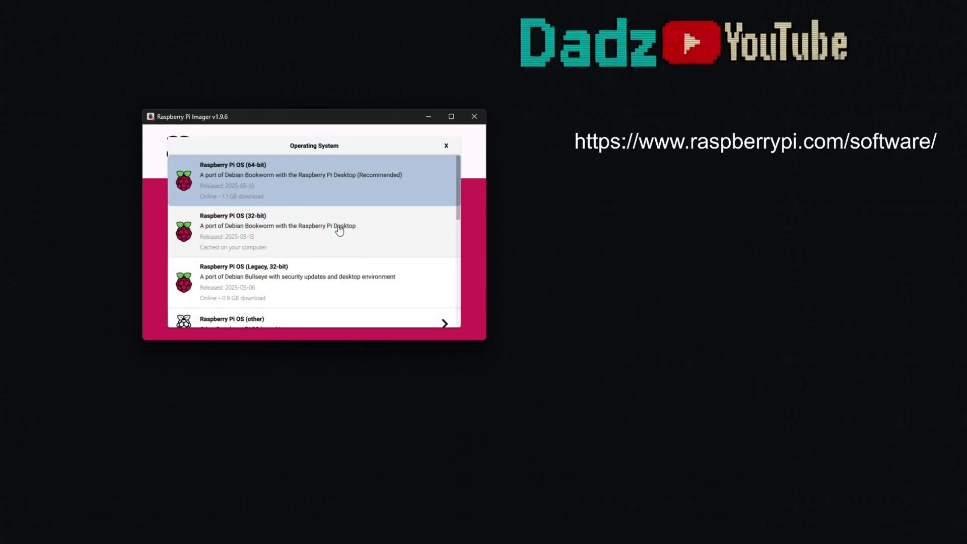
scroll(248, 297, down, 5)
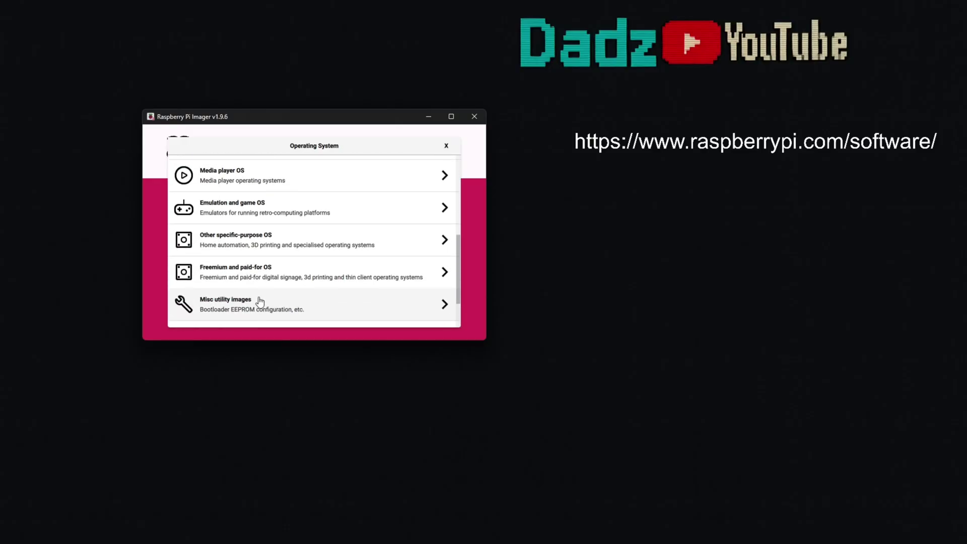
scroll(290, 305, down, 2)
scroll(283, 305, up, 7)
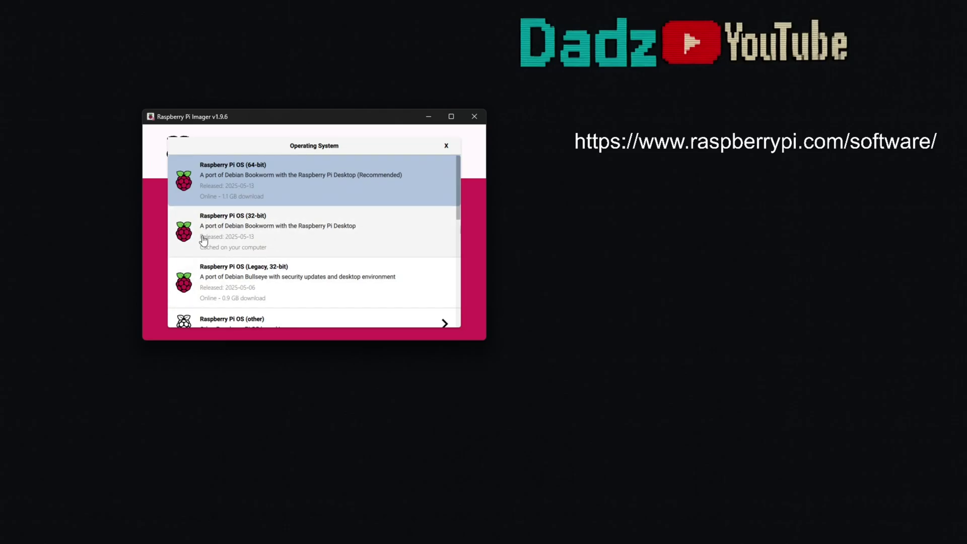
click(222, 236)
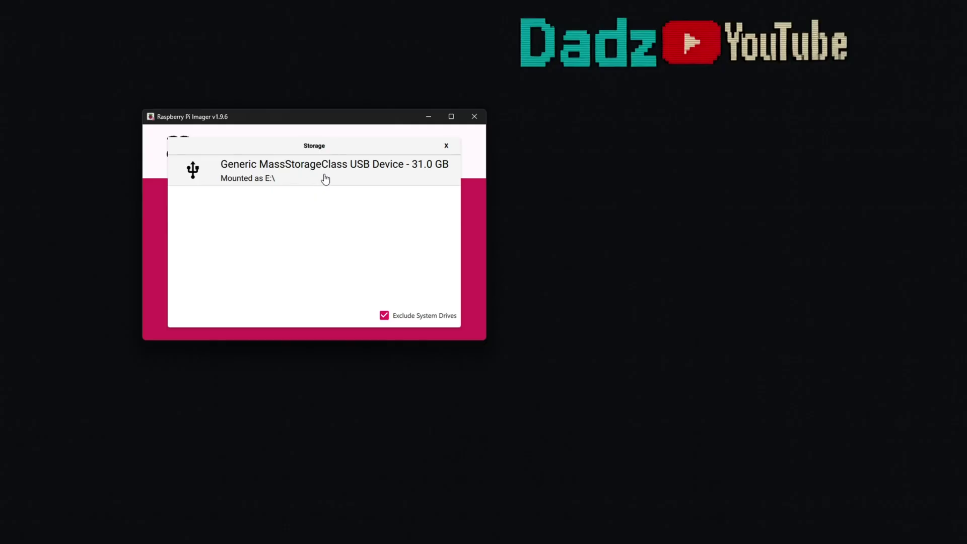
click(324, 179)
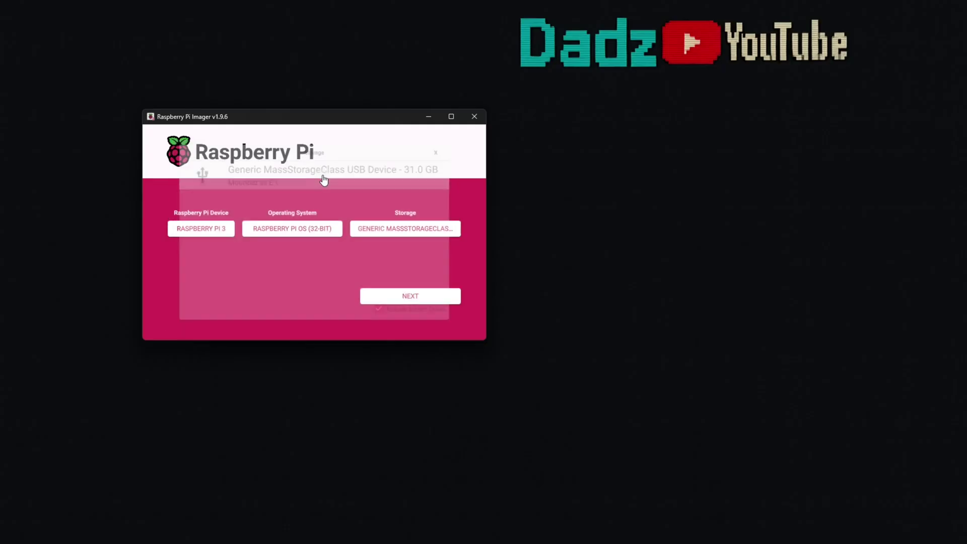
Step: Continue to the OS customisation settings, review the hostname, user account and wireless LAN entries, and save them
click(386, 300)
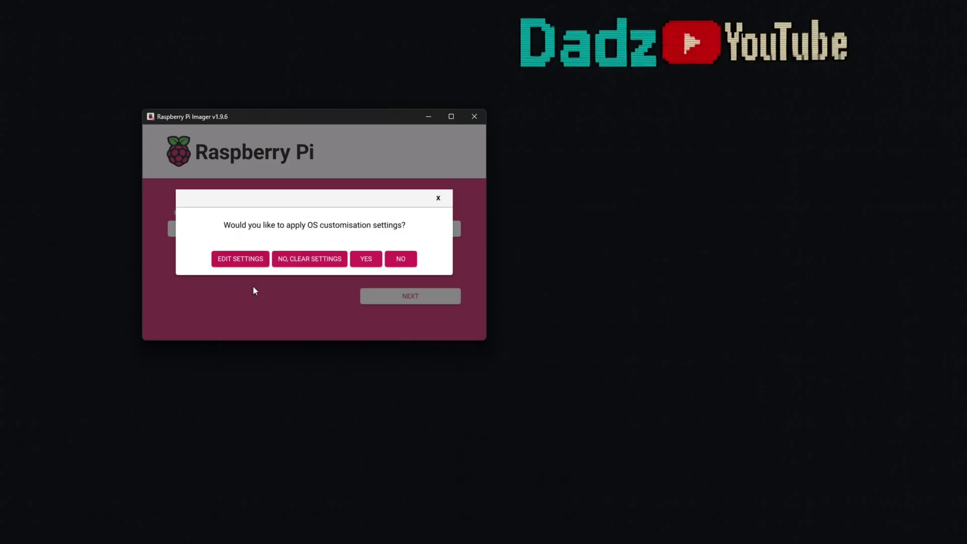
click(233, 264)
drag(337, 76, 317, 71)
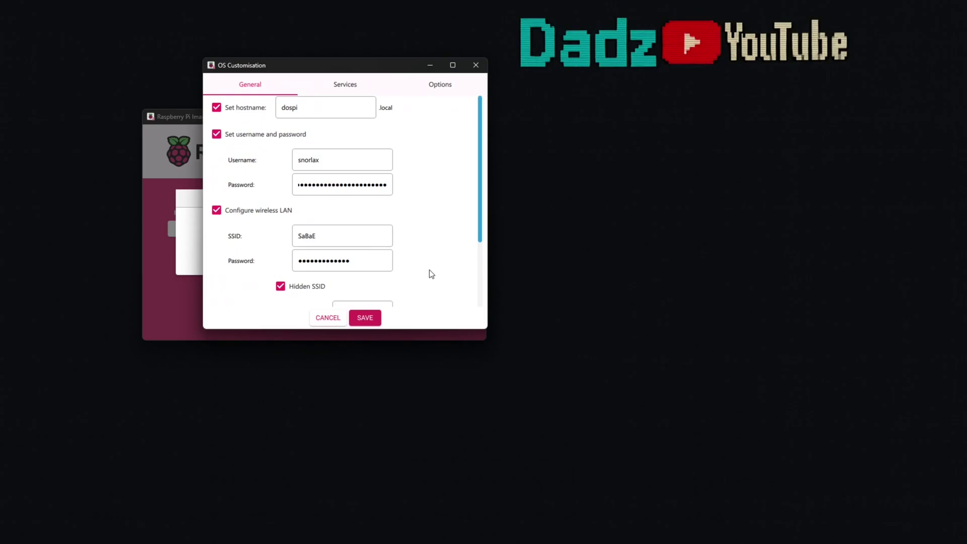
scroll(427, 255, down, 3)
scroll(423, 251, up, 3)
double_click(319, 108)
click(338, 109)
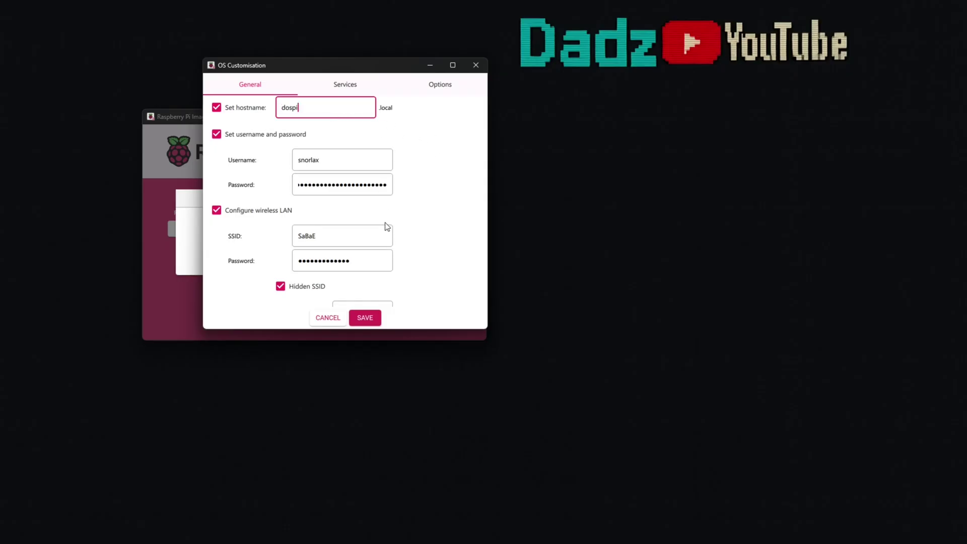
key(Return)
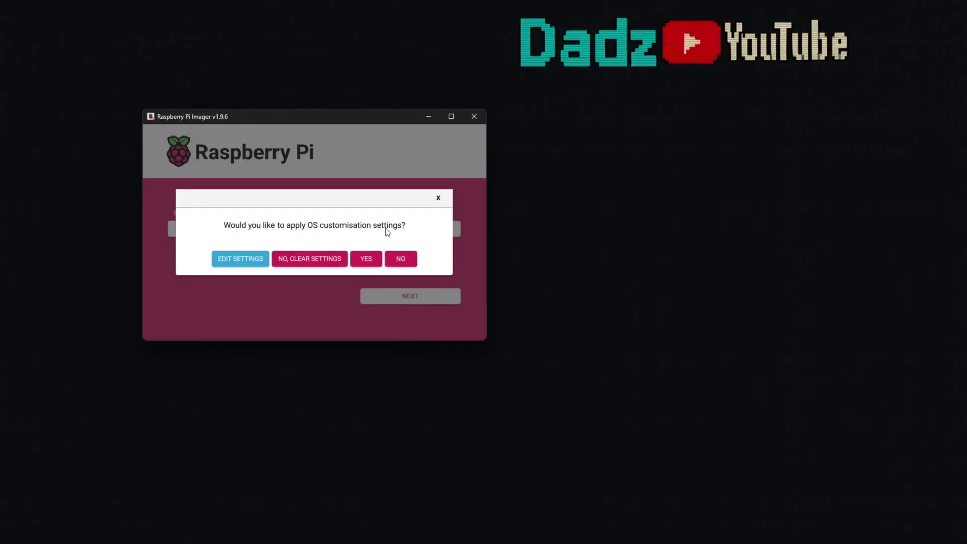
Step: Apply the customisation settings and write the image to the USB device, agreeing to erase its data and dismissing the insert-disk prompt
click(368, 258)
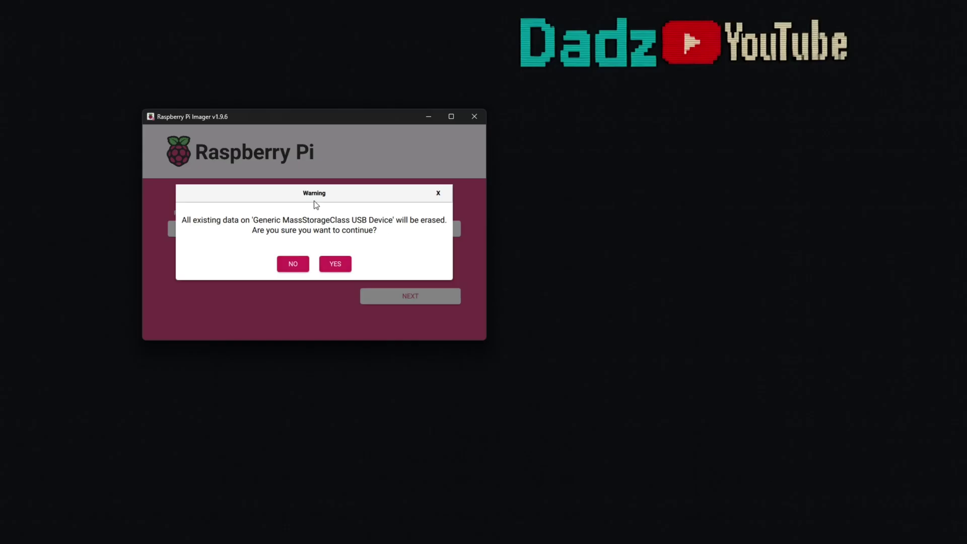
click(339, 265)
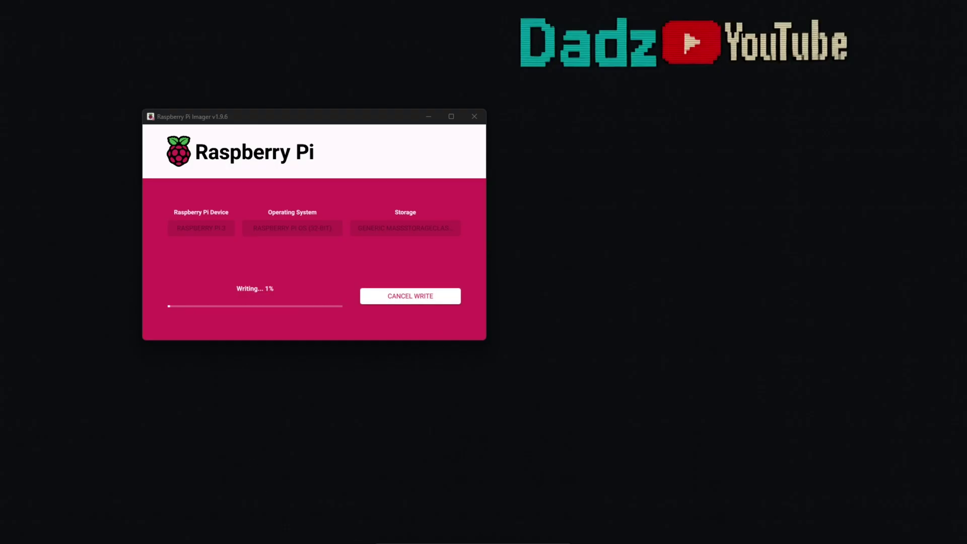
drag(492, 522, 611, 100)
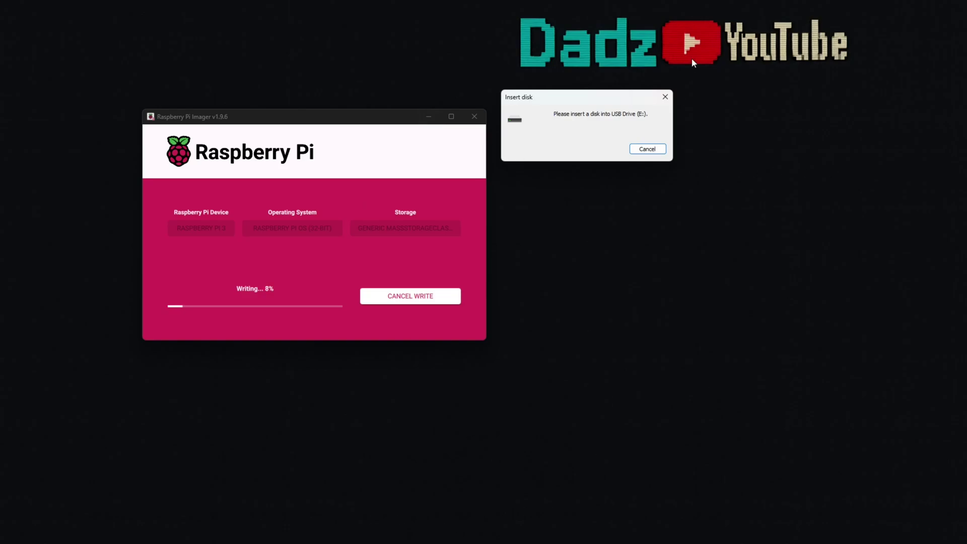
click(669, 95)
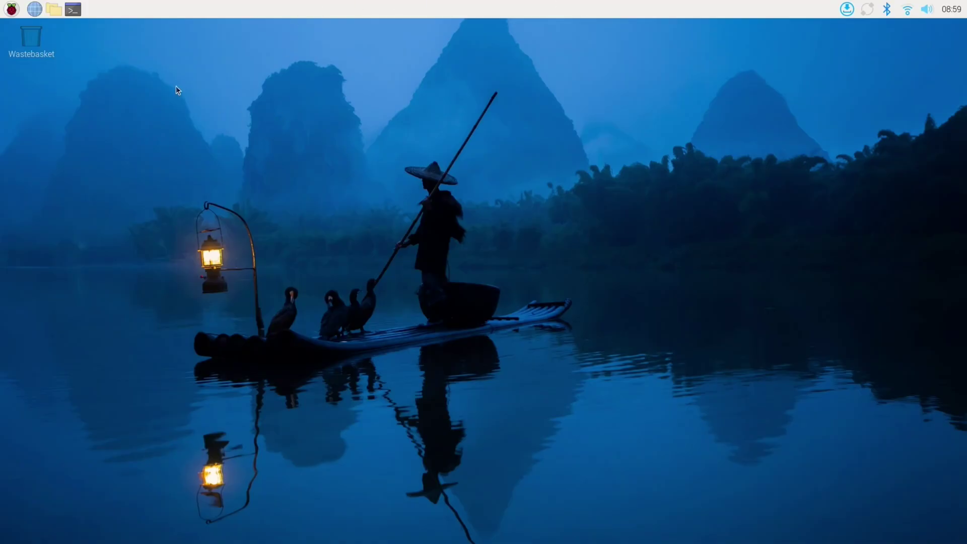
Step: Open a terminal on the Raspberry Pi desktop and install DOSBox with "sudo apt install dosbox -y"
click(82, 16)
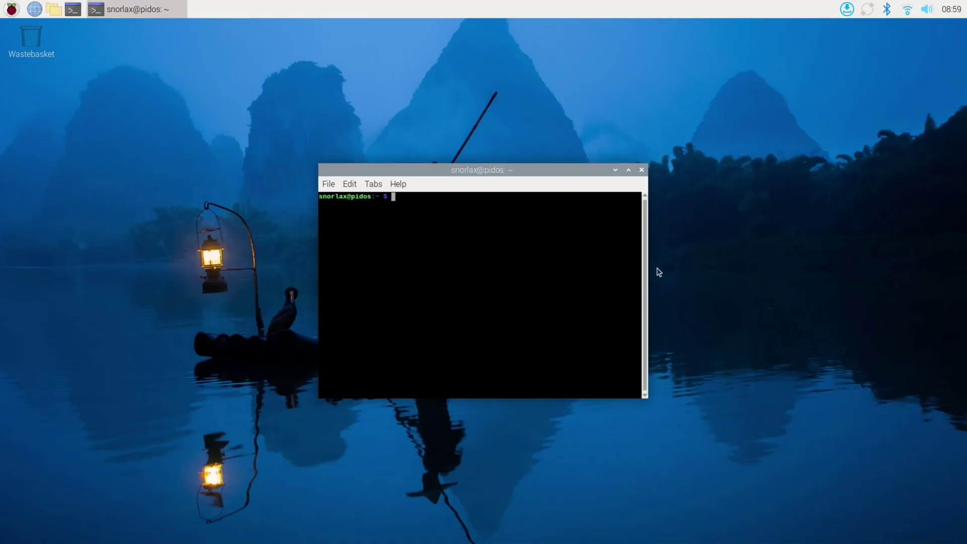
text(sudo apt insta)
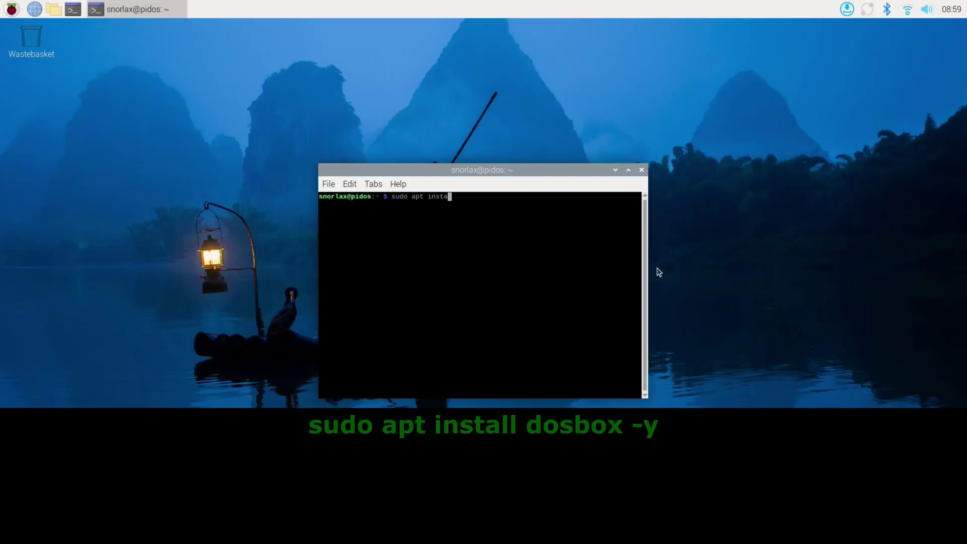
text(ll dosbox -y)
key(Return)
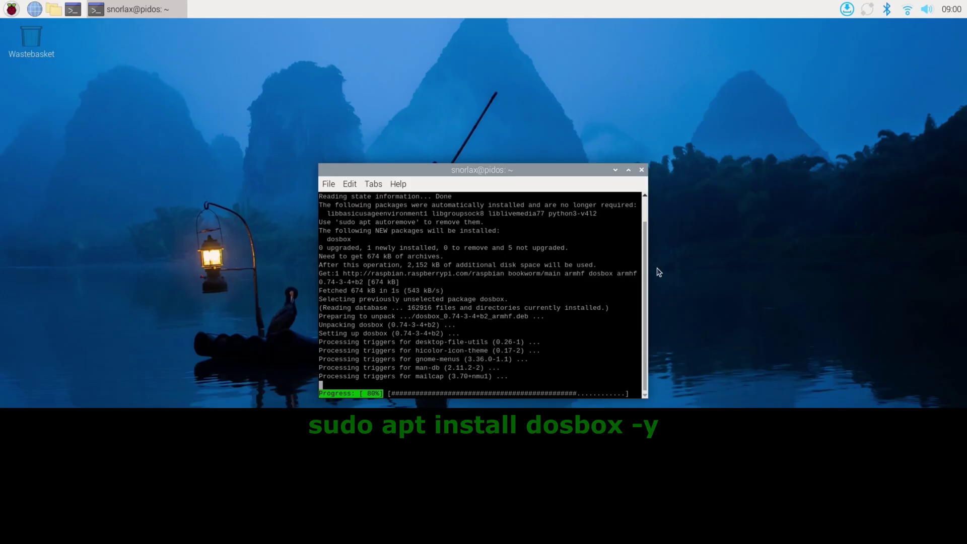
Step: Begin a mkdir command in the terminal and set the system keyboard layout to English (US)
text(mkdir)
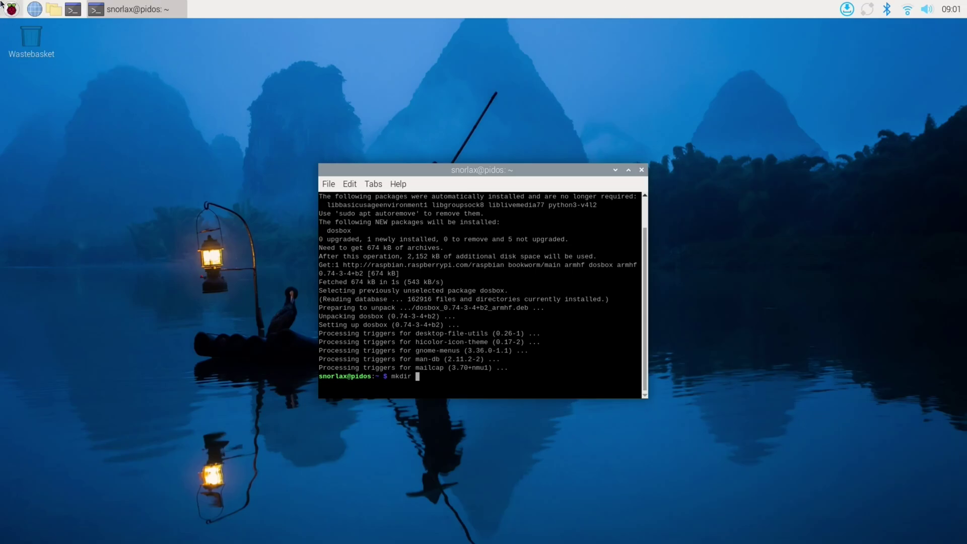
click(13, 10)
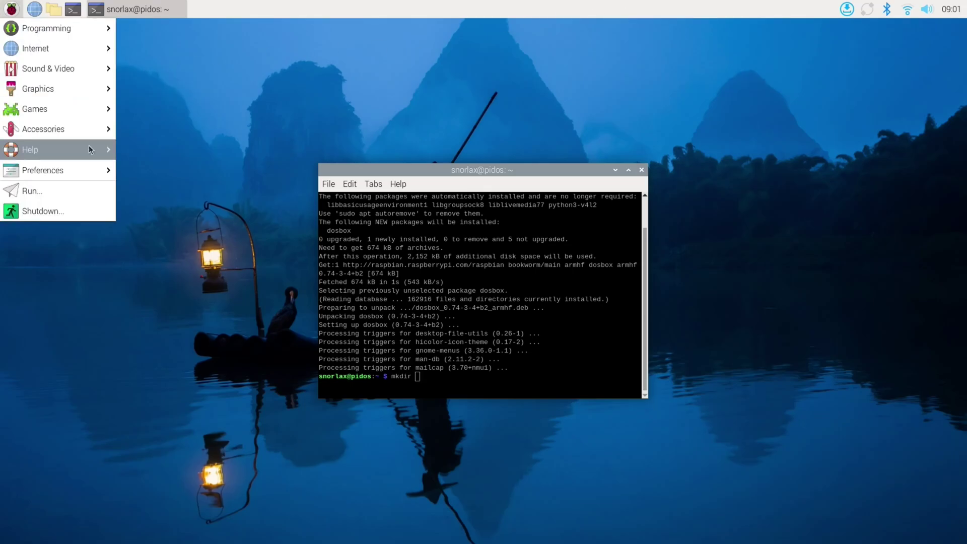
mouse_move(95, 173)
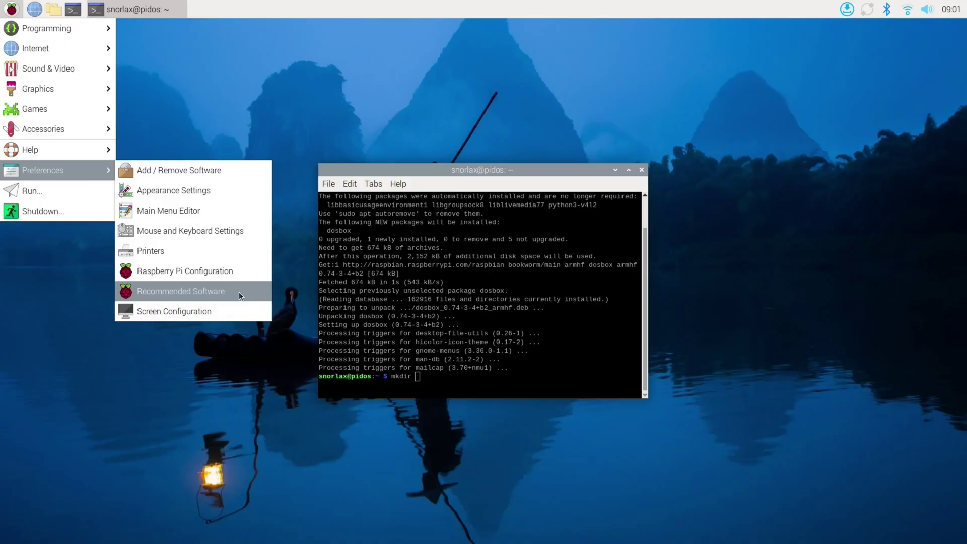
click(240, 234)
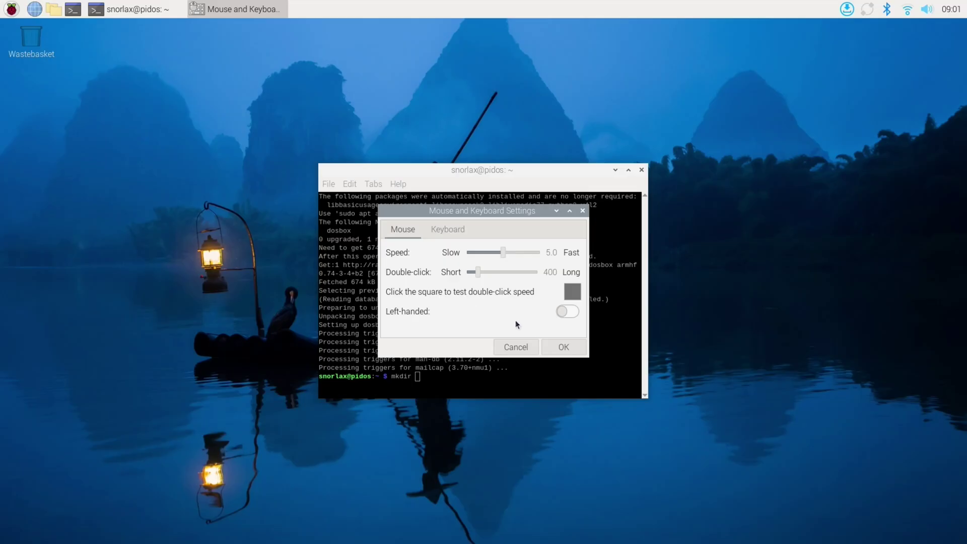
click(455, 232)
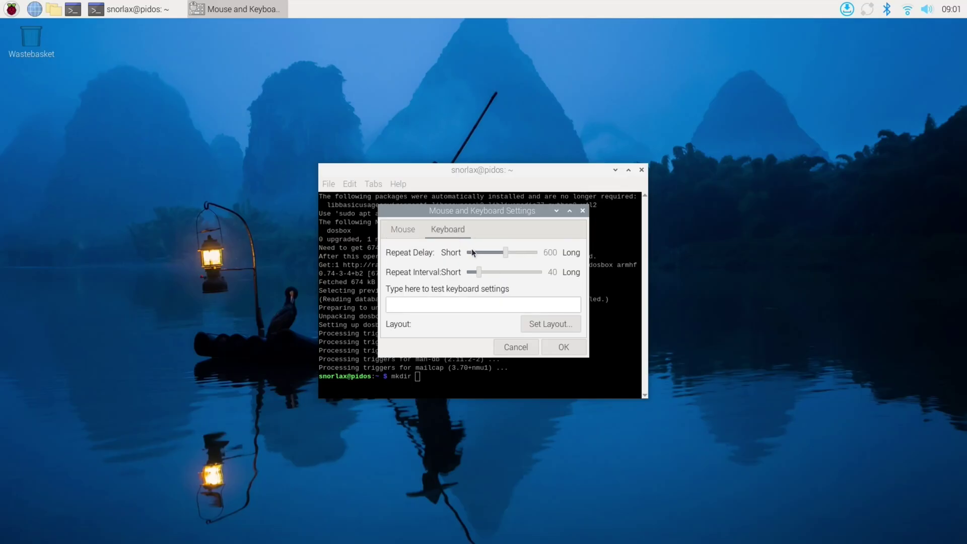
click(533, 322)
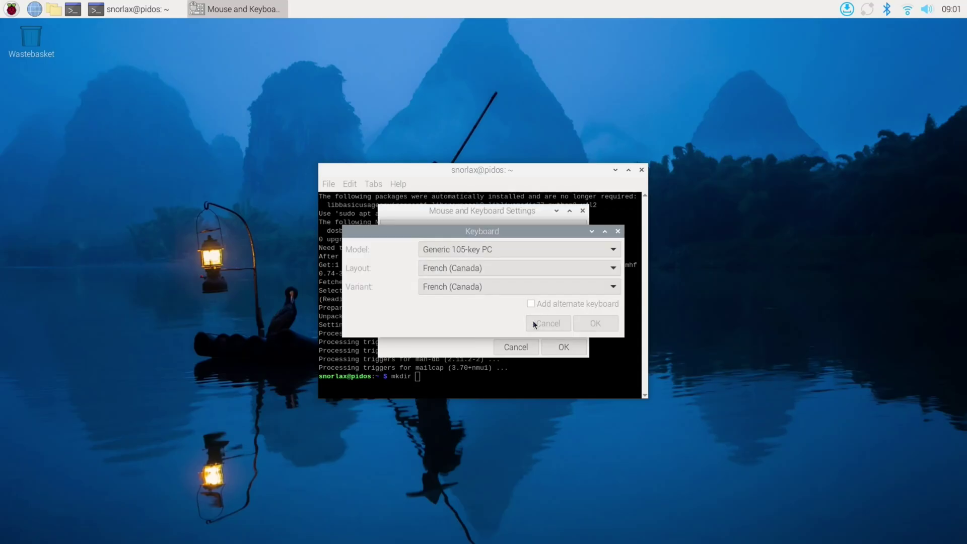
click(525, 272)
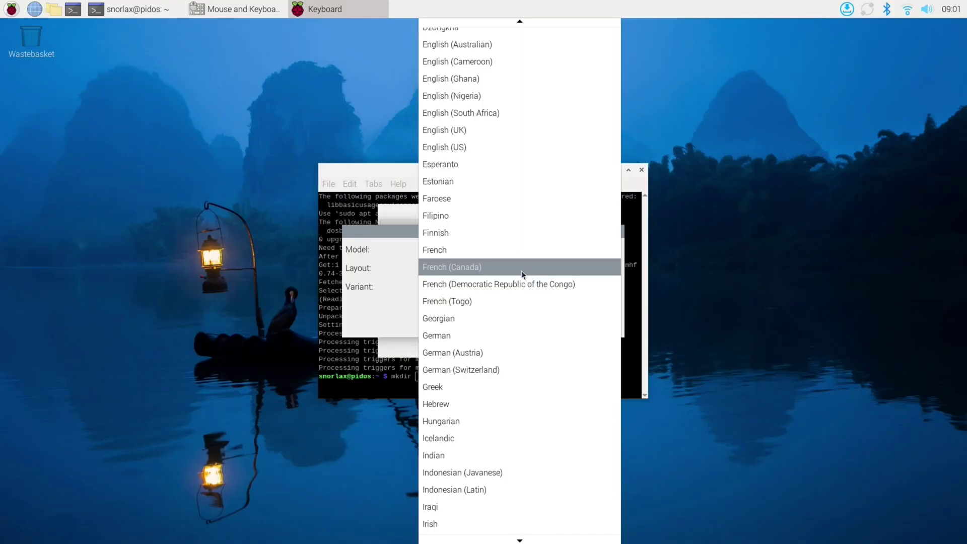
click(489, 146)
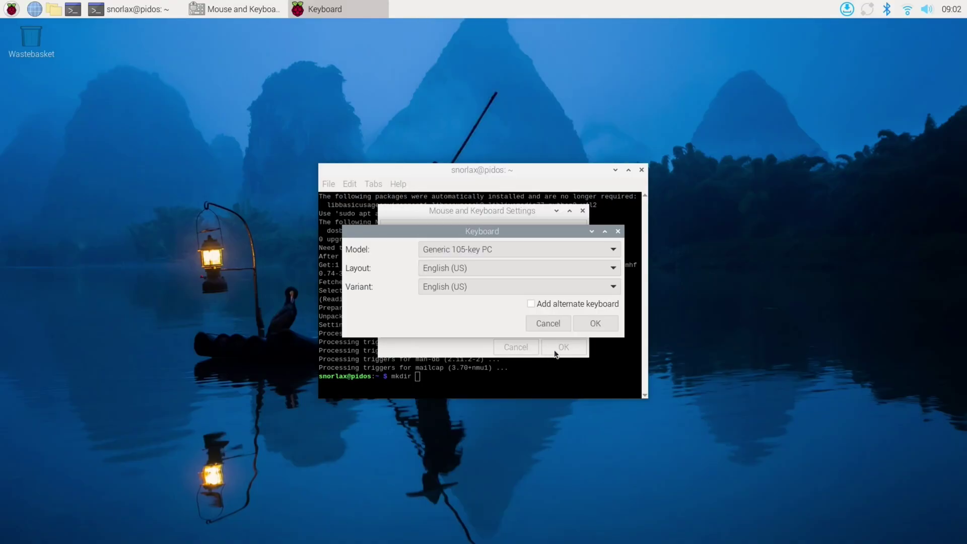
click(595, 323)
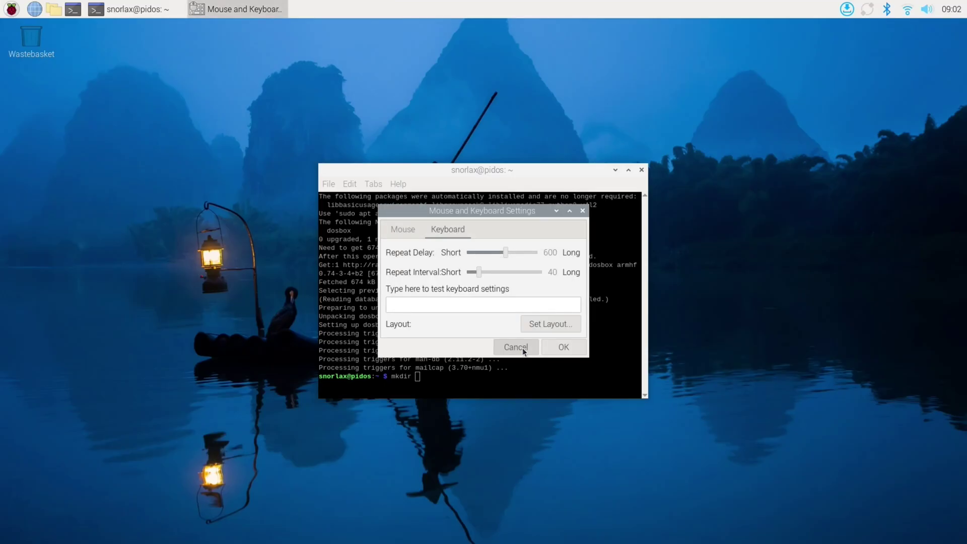
click(573, 346)
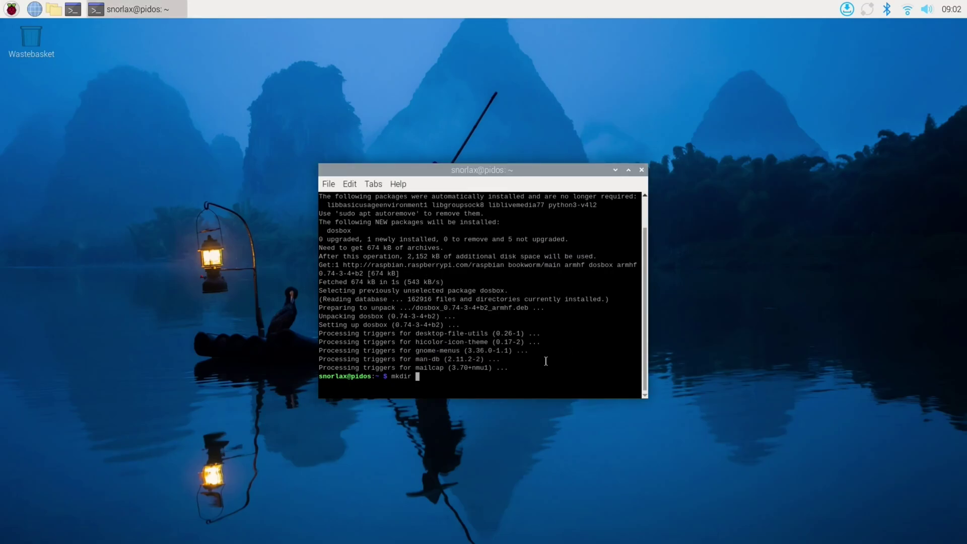
Step: Complete and run "mkdir ~/dosgames" to create the games folder in the home directory
text(mkdir ~)
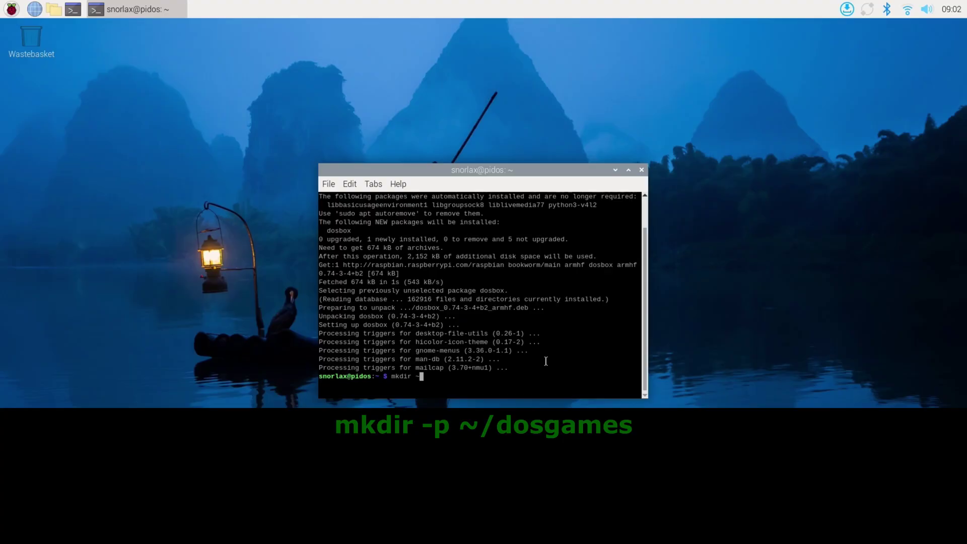
text(/dosgames)
key(Return)
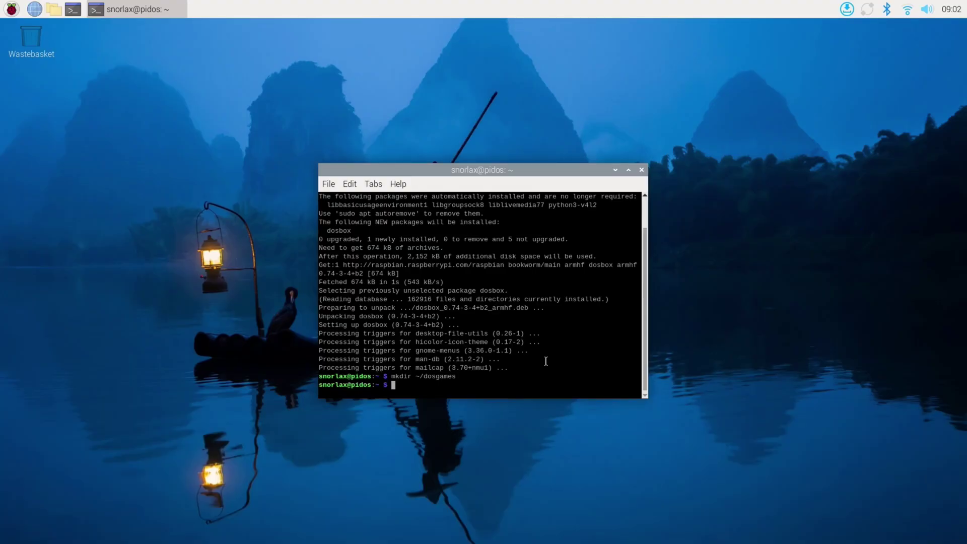
Step: Run dosbox once from the terminal to generate its default configuration, and close the DOSBox window
text(dosboc)
key(Return)
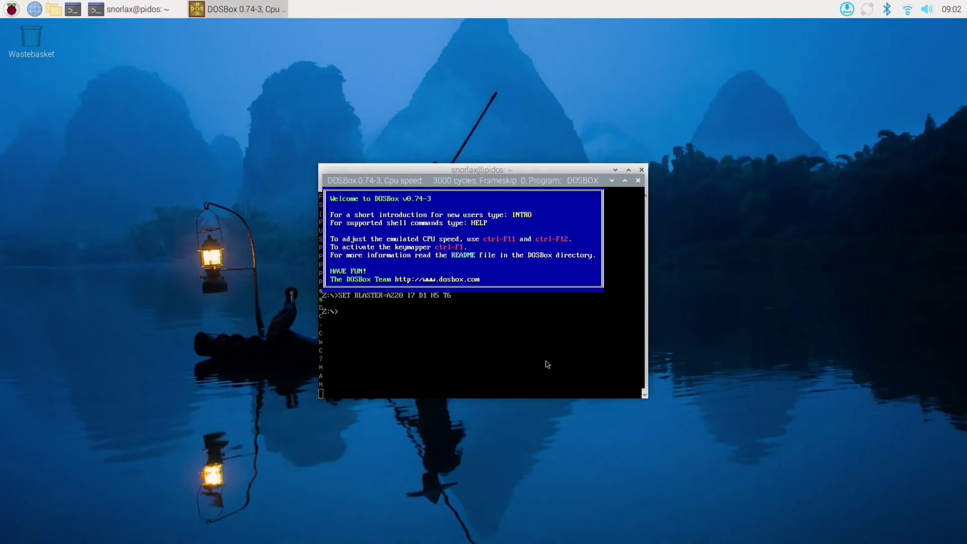
key(alt+F4)
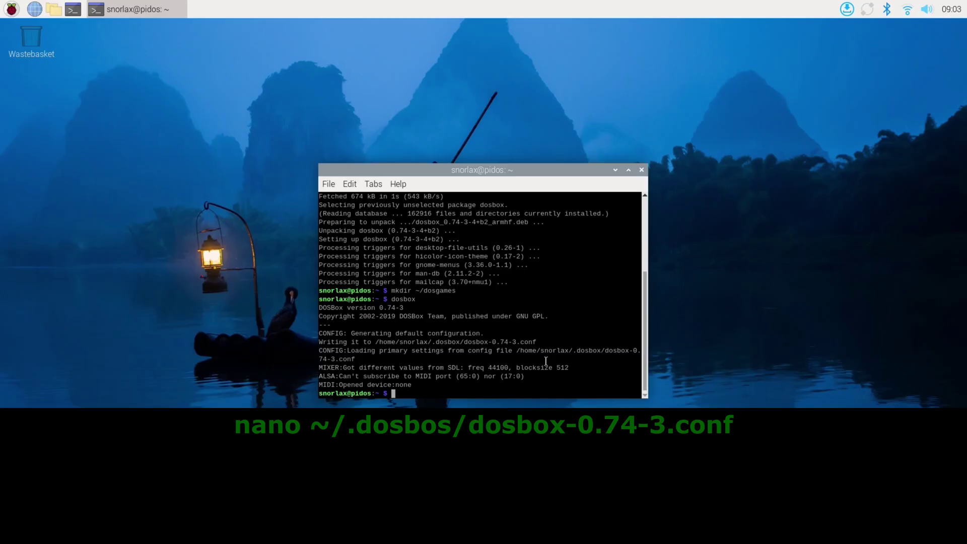
Step: Open the configuration file ~/.dosbox/dosbox-0.74-3.conf in nano
text(nas)
key(BackSpace)
text(no ~/.dosbox/dos)
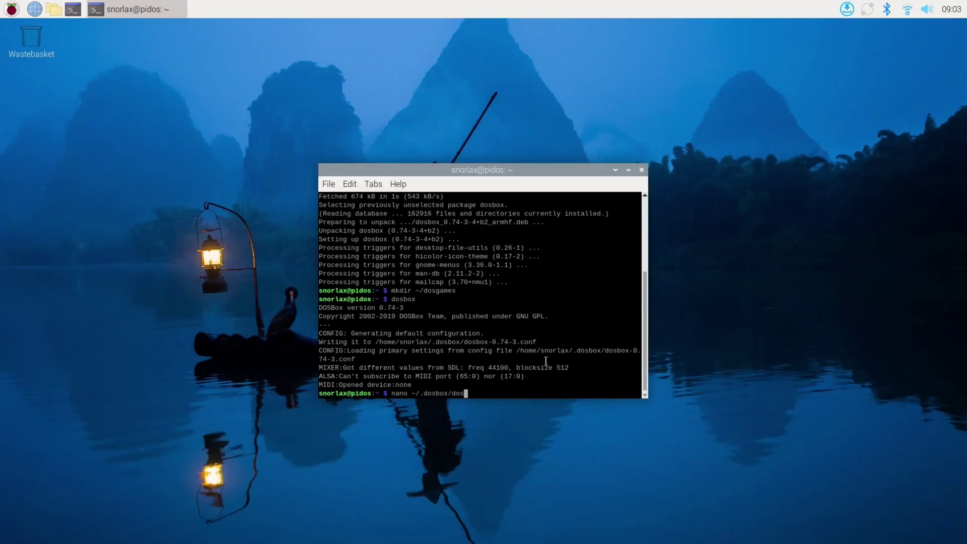
key(Tab)
key(Return)
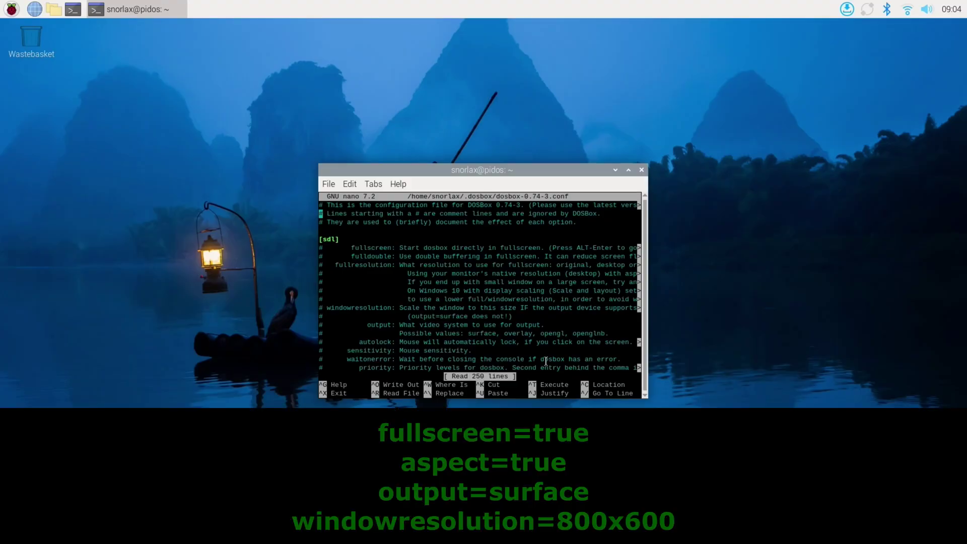
Step: Add the lines "mount c ~/dosgames" and "c:" under the [autoexec] section at the end of the DOSBox configuration file
key(Page_Down)
key(Page_Down)
key(Page_Down)
key(Page_Down)
key(Page_Down)
key(Page_Down)
key(Page_Down)
key(Page_Down)
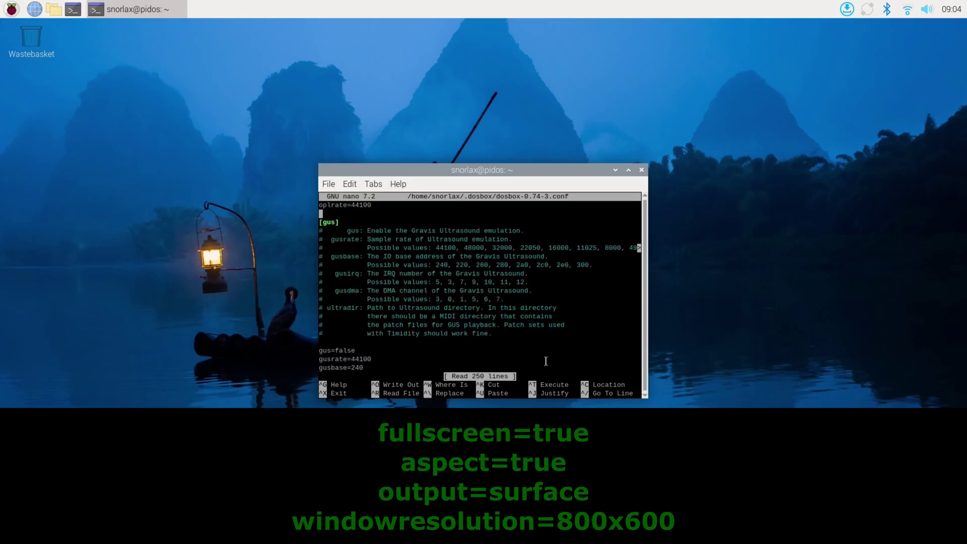
key(Page_Down)
key(Page_Down)
key(Page_Down)
key(Page_Down)
key(Page_Down)
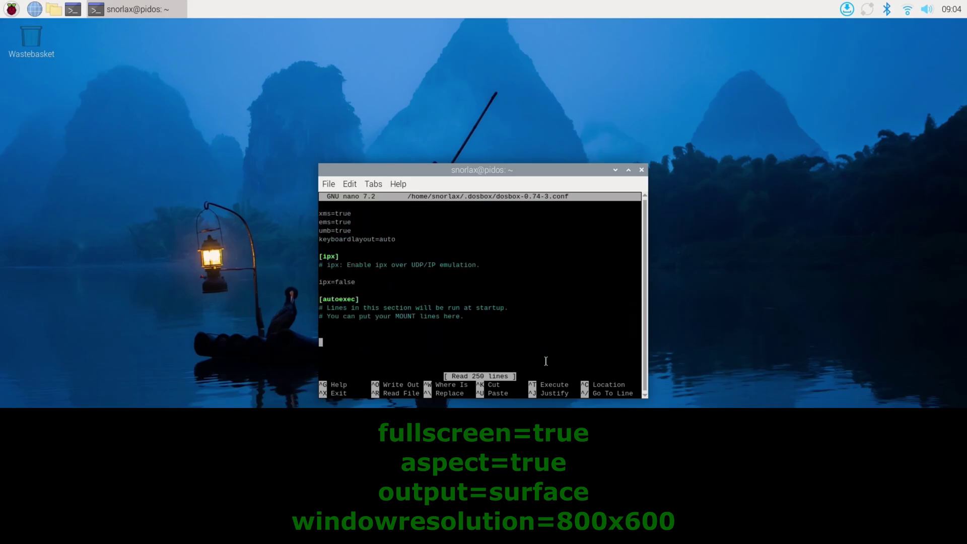
key(Up)
key(Up)
key(Down)
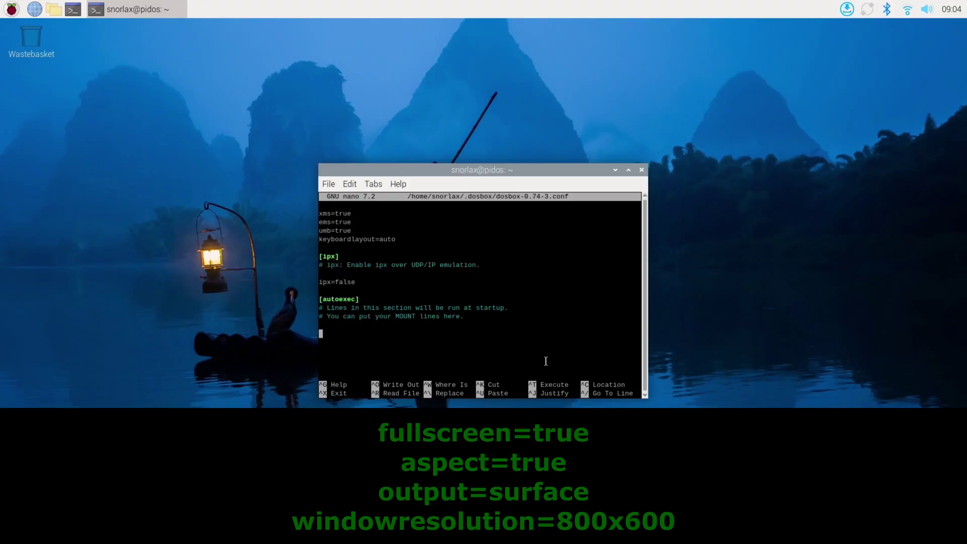
text(mount c ~/dosgames)
key(Return)
text(c:)
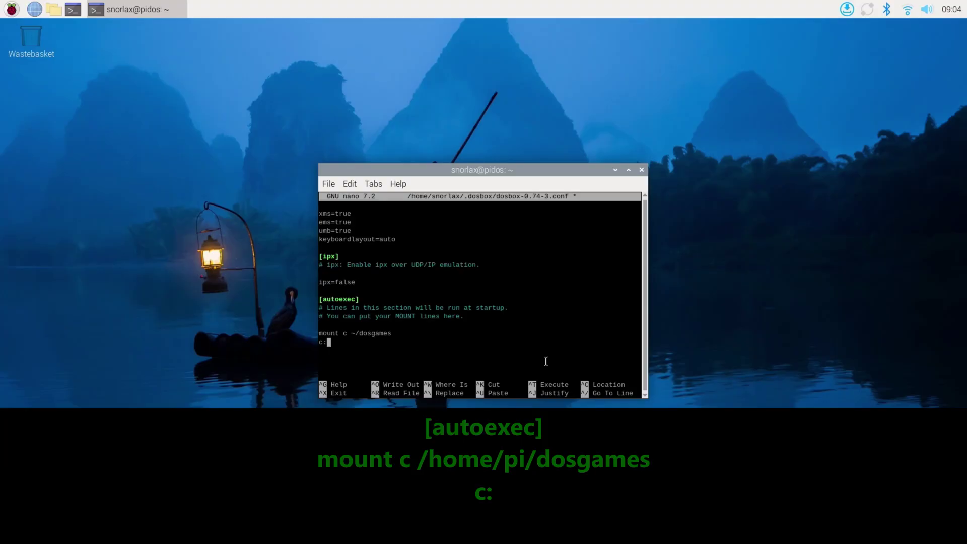
Step: Save the changes to dosbox-0.74-3.conf under the same file name and exit nano
key(ctrl+x)
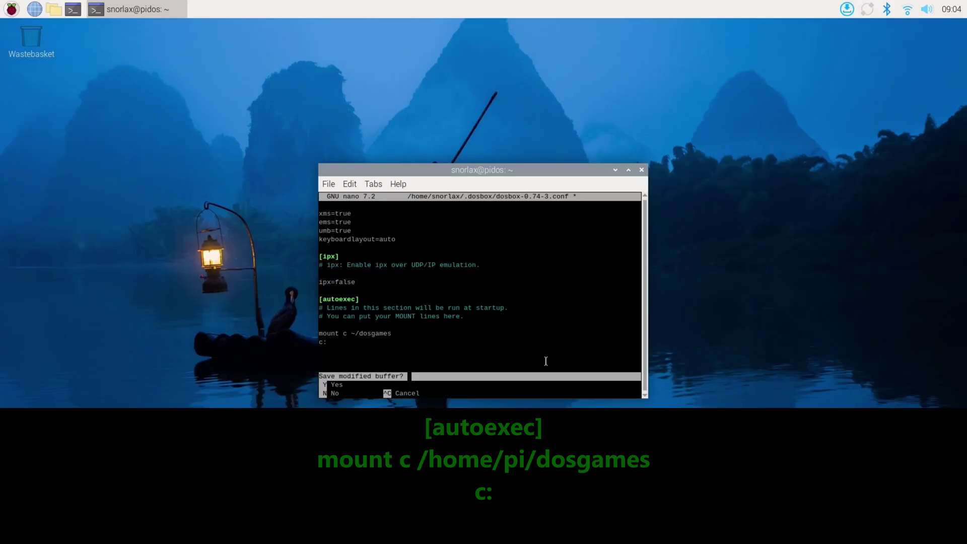
key(y)
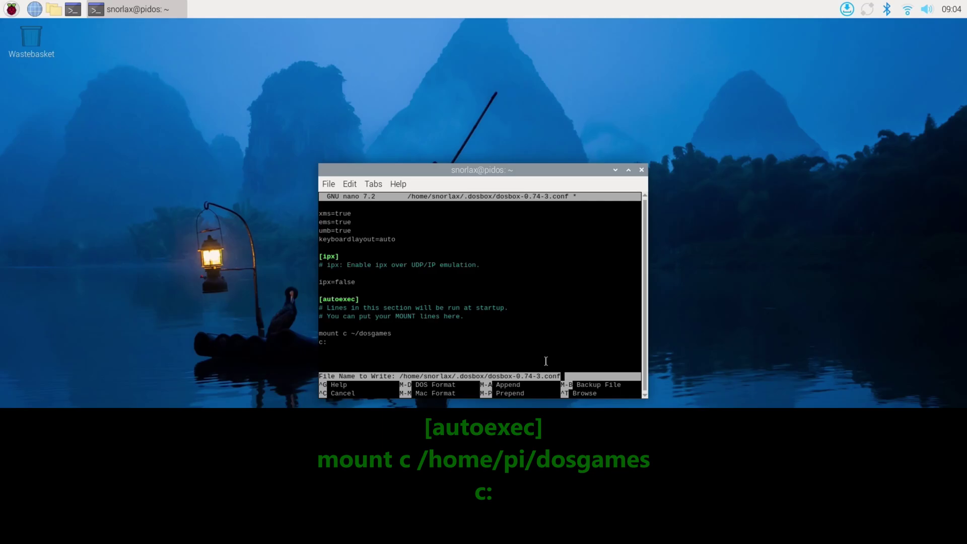
key(Return)
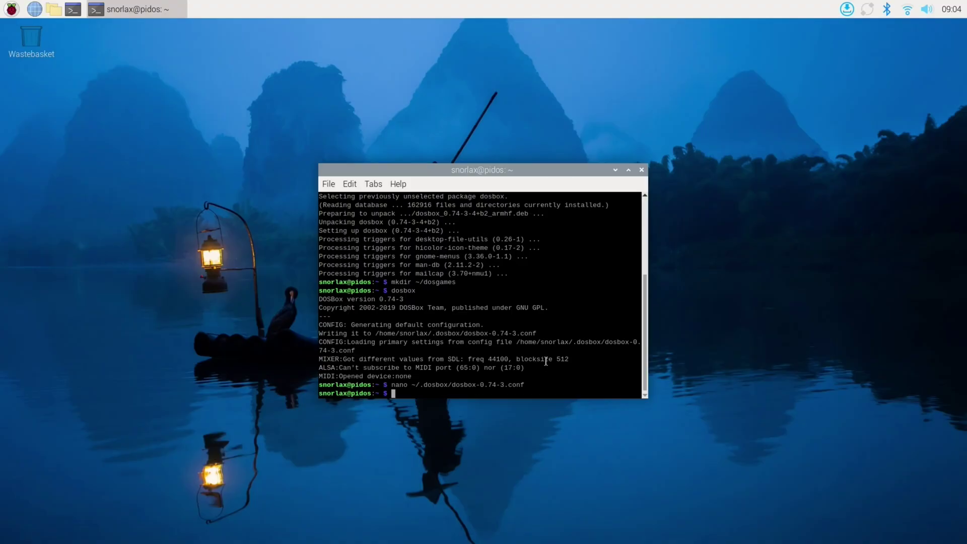
Step: Create the autostart folder by running "mkdir -p ~/.config/autostart" in the terminal
text(nano)
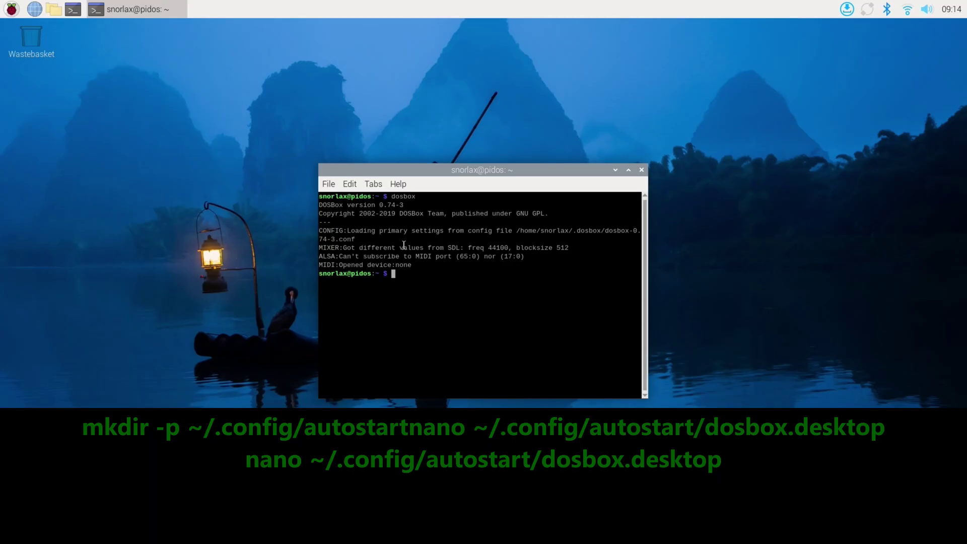
text(nan)
key(BackSpace)
key(BackSpace)
key(BackSpace)
text(mkdir -p ~/.config/autostart)
key(Return)
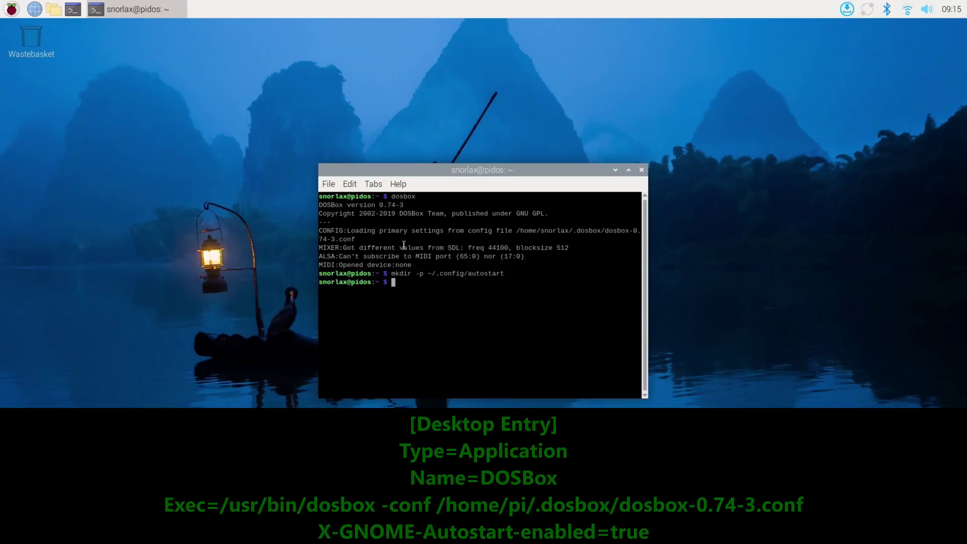
Step: Open a new file ~/.config/autostart/dosbox.desktop in nano and enter the [Desktop Entry] header followed by the Type=Application line
text(nano ~/.config/autostart/dosbox.desktop)
key(Return)
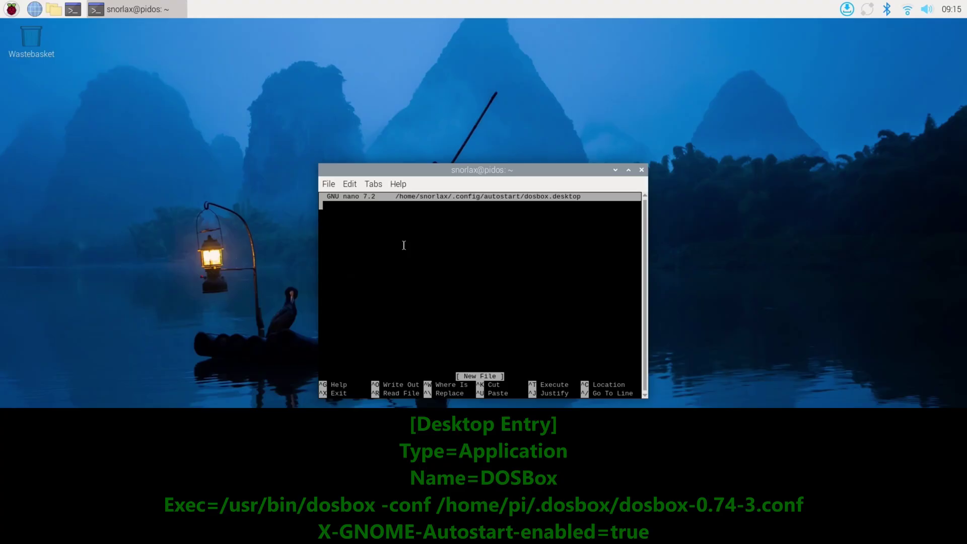
text([Desk)
key(BackSpace)
key(BackSpace)
text(ktop Entry)
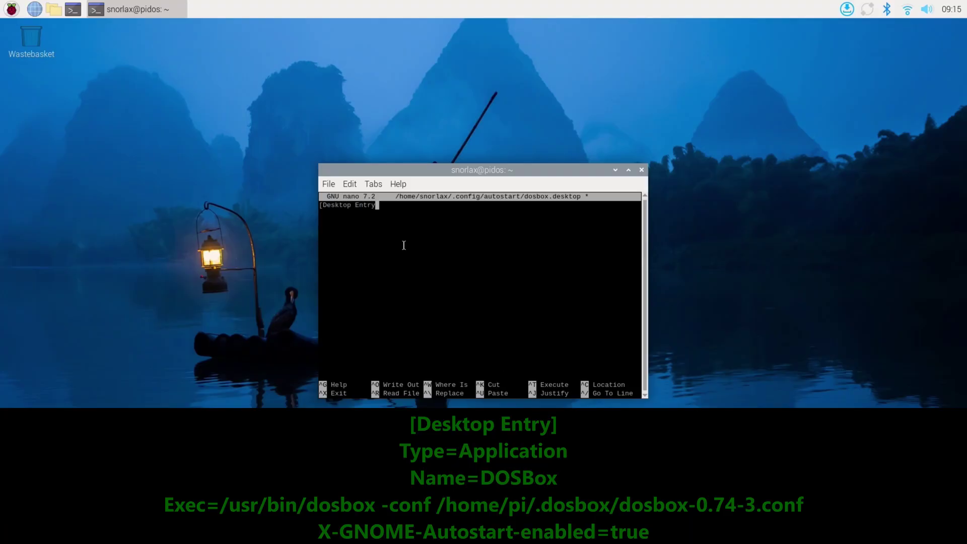
text(])
key(Return)
text(Type=Applic)
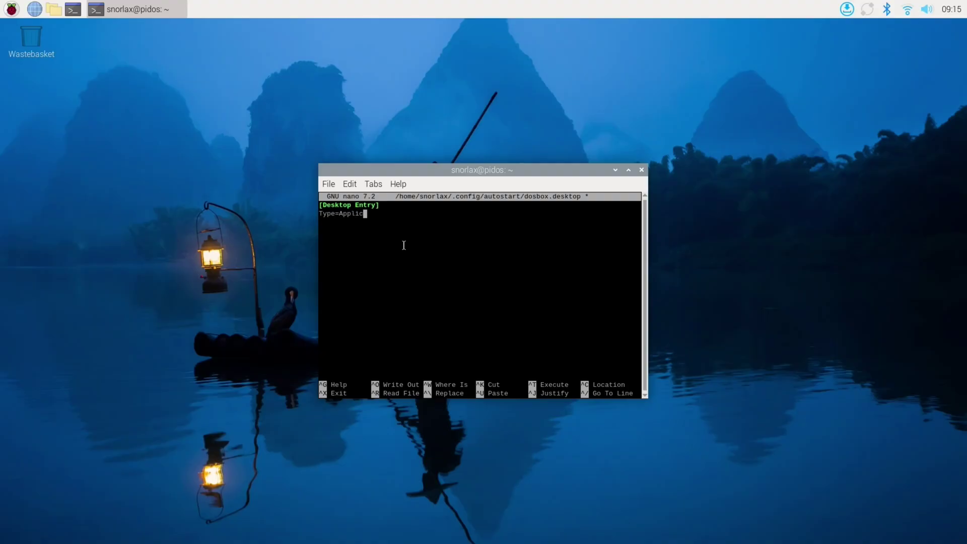